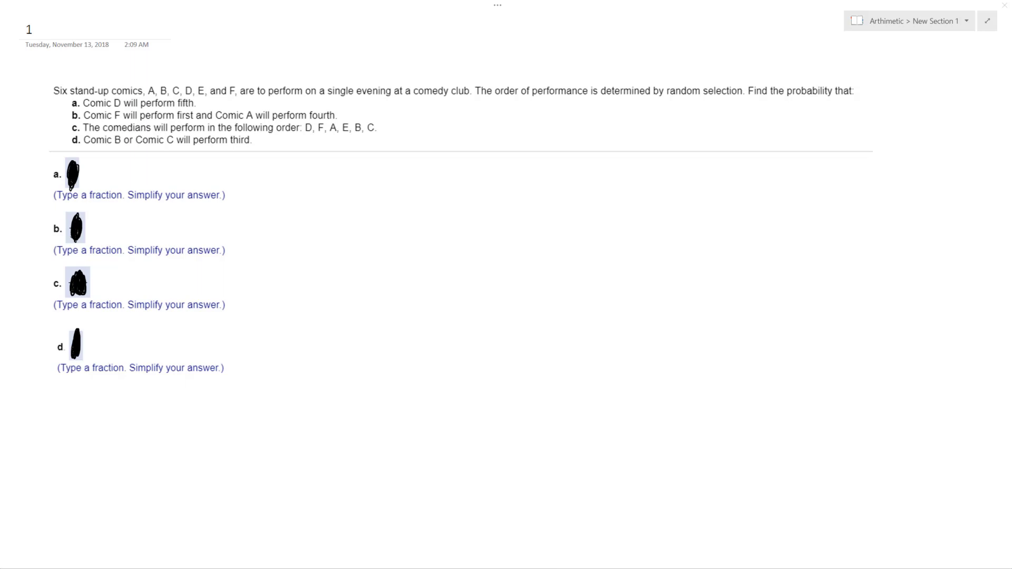
Erase the black ink over answer a to reveal 1/6
{"action": "left_click", "coordinate": [123, 169]}
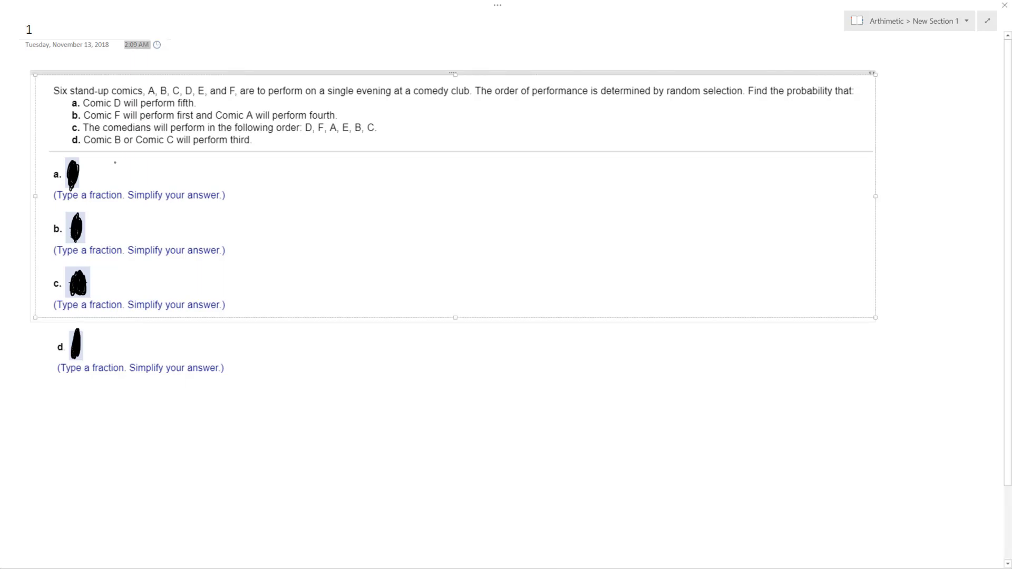
{"action": "mouse_move", "coordinate": [94, 171]}
{"action": "left_mouse_down"}
{"action": "mouse_move", "coordinate": [117, 172]}
{"action": "mouse_move", "coordinate": [107, 170]}
{"action": "mouse_move", "coordinate": [110, 187]}
{"action": "mouse_move", "coordinate": [74, 175]}
{"action": "left_mouse_up"}
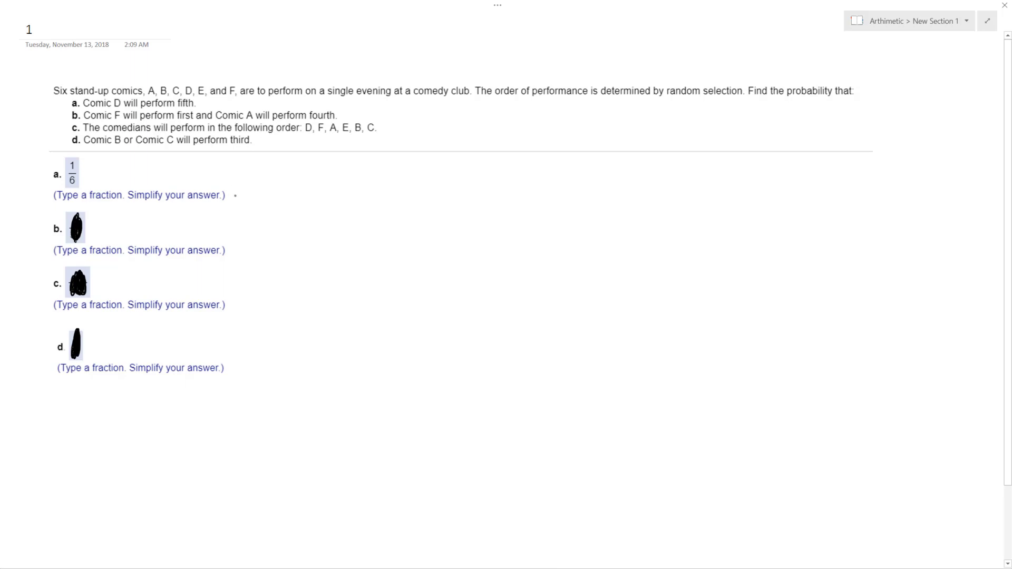
Write a boxed fraction 1/6 beside part b
{"action": "mouse_move", "coordinate": [229, 203]}
{"action": "left_mouse_down"}
{"action": "mouse_move", "coordinate": [224, 220]}
{"action": "mouse_move", "coordinate": [238, 223]}
{"action": "left_mouse_up"}
{"action": "left_click_drag", "start_coordinate": [224, 226], "coordinate": [218, 237]}
{"action": "mouse_move", "coordinate": [210, 202]}
{"action": "left_mouse_down"}
{"action": "mouse_move", "coordinate": [209, 246]}
{"action": "mouse_move", "coordinate": [241, 209]}
{"action": "mouse_move", "coordinate": [211, 202]}
{"action": "left_mouse_up"}
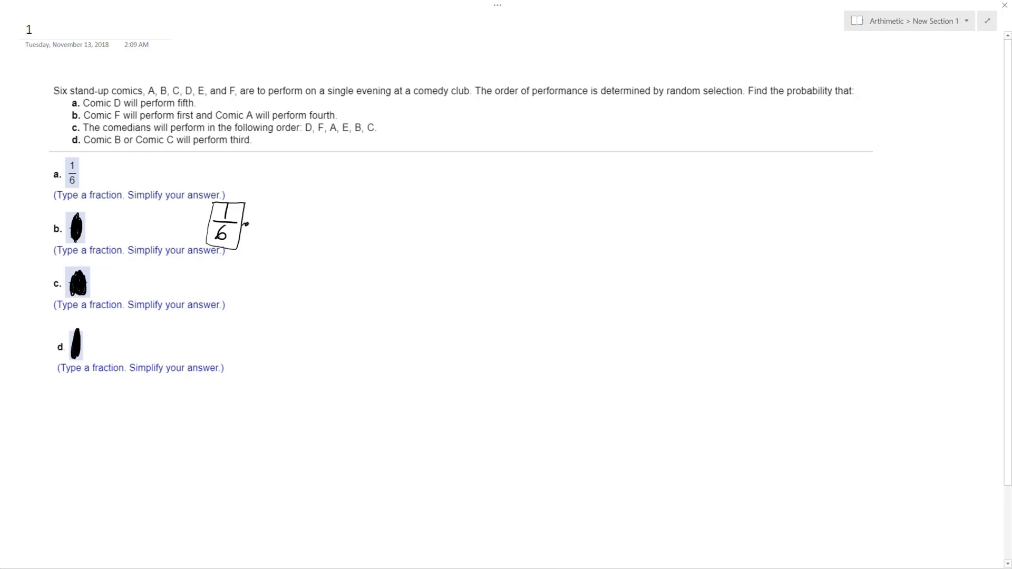
Continue with · 1/5 = 1/30 and erase the ink over answer b to reveal 1/30
{"action": "mouse_move", "coordinate": [273, 203]}
{"action": "left_mouse_down"}
{"action": "mouse_move", "coordinate": [281, 220]}
{"action": "mouse_move", "coordinate": [265, 239]}
{"action": "mouse_move", "coordinate": [315, 221]}
{"action": "left_mouse_up"}
{"action": "left_click_drag", "start_coordinate": [301, 228], "coordinate": [315, 228]}
{"action": "mouse_move", "coordinate": [350, 198]}
{"action": "left_mouse_down"}
{"action": "mouse_move", "coordinate": [361, 225]}
{"action": "mouse_move", "coordinate": [332, 248]}
{"action": "left_mouse_up"}
{"action": "left_click_drag", "start_coordinate": [355, 237], "coordinate": [355, 251]}
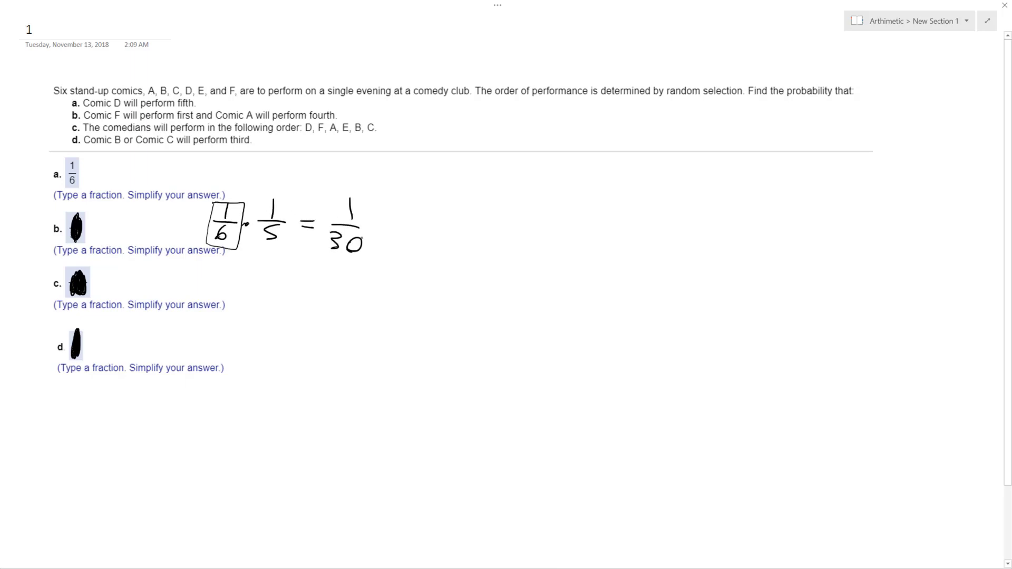
{"action": "left_click_drag", "start_coordinate": [79, 214], "coordinate": [85, 237]}
Circle the order D, F, A, E, B, C and write 1/6! = 1 over a long fraction bar
{"action": "left_click_drag", "start_coordinate": [310, 119], "coordinate": [303, 120]}
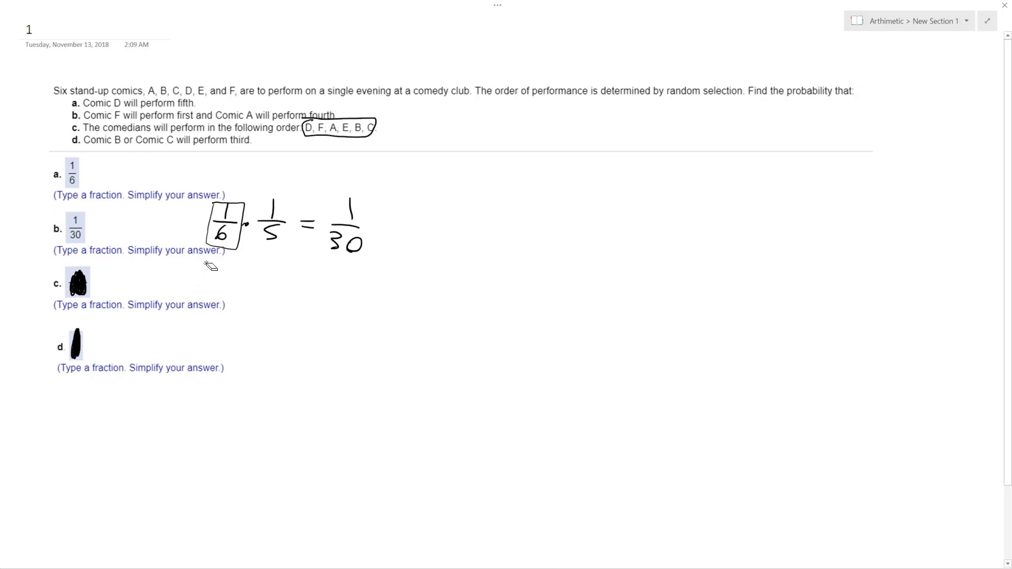
{"action": "left_click_drag", "start_coordinate": [211, 259], "coordinate": [210, 278]}
{"action": "mouse_move", "coordinate": [195, 275]}
{"action": "left_mouse_down"}
{"action": "mouse_move", "coordinate": [224, 276]}
{"action": "mouse_move", "coordinate": [209, 293]}
{"action": "mouse_move", "coordinate": [253, 273]}
{"action": "left_mouse_up"}
{"action": "left_click_drag", "start_coordinate": [237, 278], "coordinate": [348, 274]}
Write the denominator 6·5·4·3·2·1, the result 1/720, and erase the ink over answer c
{"action": "mouse_move", "coordinate": [266, 280]}
{"action": "left_mouse_down"}
{"action": "mouse_move", "coordinate": [272, 296]}
{"action": "mouse_move", "coordinate": [290, 296]}
{"action": "mouse_move", "coordinate": [361, 295]}
{"action": "mouse_move", "coordinate": [363, 272]}
{"action": "mouse_move", "coordinate": [407, 281]}
{"action": "left_mouse_up"}
{"action": "left_click_drag", "start_coordinate": [391, 275], "coordinate": [410, 274]}
{"action": "mouse_move", "coordinate": [456, 245]}
{"action": "left_mouse_down"}
{"action": "mouse_move", "coordinate": [458, 267]}
{"action": "mouse_move", "coordinate": [481, 269]}
{"action": "mouse_move", "coordinate": [452, 292]}
{"action": "left_mouse_up"}
{"action": "left_click_drag", "start_coordinate": [457, 279], "coordinate": [474, 291]}
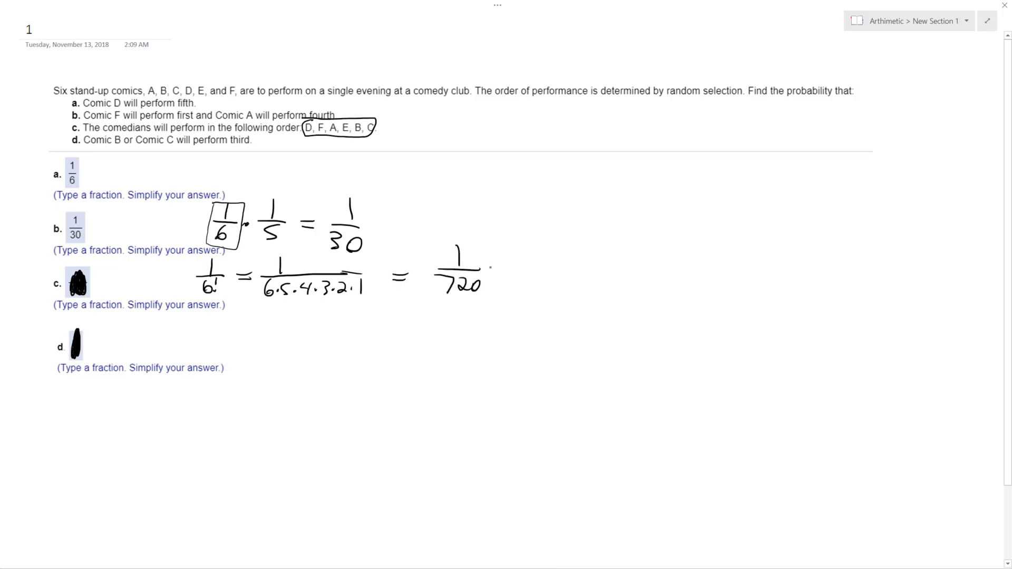
{"action": "left_click_drag", "start_coordinate": [82, 275], "coordinate": [76, 289]}
Write 1/6 + 1/6 = 2/6 = 1/3 beside part d and erase the ink over answer d to reveal 1/3
{"action": "mouse_move", "coordinate": [124, 319]}
{"action": "left_mouse_down"}
{"action": "mouse_move", "coordinate": [124, 336]}
{"action": "mouse_move", "coordinate": [137, 339]}
{"action": "mouse_move", "coordinate": [124, 357]}
{"action": "left_mouse_up"}
{"action": "mouse_move", "coordinate": [147, 332]}
{"action": "left_mouse_down"}
{"action": "mouse_move", "coordinate": [148, 346]}
{"action": "mouse_move", "coordinate": [172, 334]}
{"action": "left_mouse_up"}
{"action": "mouse_move", "coordinate": [158, 337]}
{"action": "left_mouse_down"}
{"action": "mouse_move", "coordinate": [180, 337]}
{"action": "mouse_move", "coordinate": [168, 358]}
{"action": "left_mouse_up"}
{"action": "left_click_drag", "start_coordinate": [195, 340], "coordinate": [208, 343]}
{"action": "mouse_move", "coordinate": [225, 318]}
{"action": "left_mouse_down"}
{"action": "mouse_move", "coordinate": [245, 339]}
{"action": "mouse_move", "coordinate": [229, 359]}
{"action": "mouse_move", "coordinate": [274, 346]}
{"action": "left_mouse_up"}
{"action": "mouse_move", "coordinate": [310, 316]}
{"action": "left_mouse_down"}
{"action": "mouse_move", "coordinate": [312, 339]}
{"action": "mouse_move", "coordinate": [293, 364]}
{"action": "left_mouse_up"}
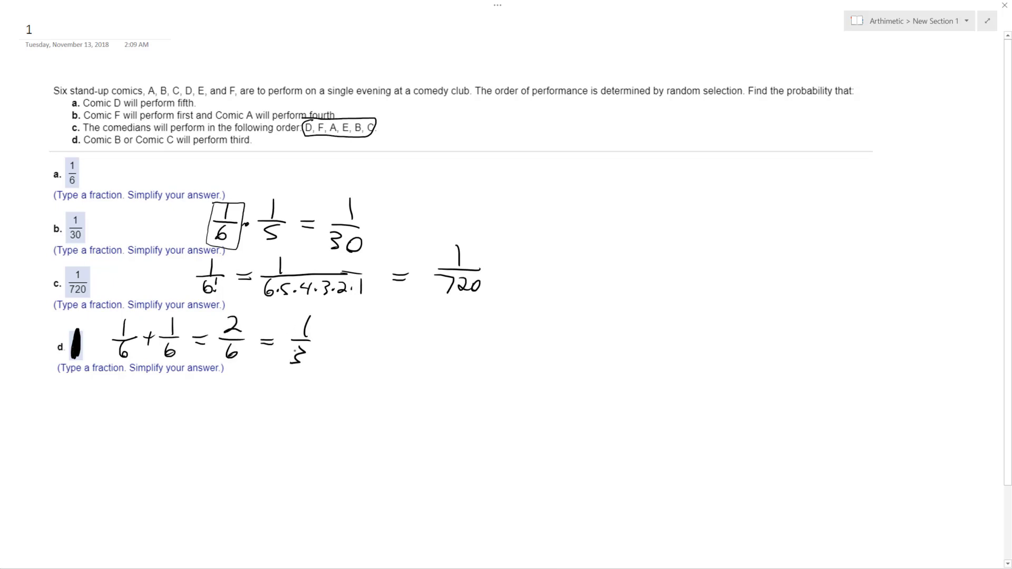
{"action": "left_click", "coordinate": [76, 345]}
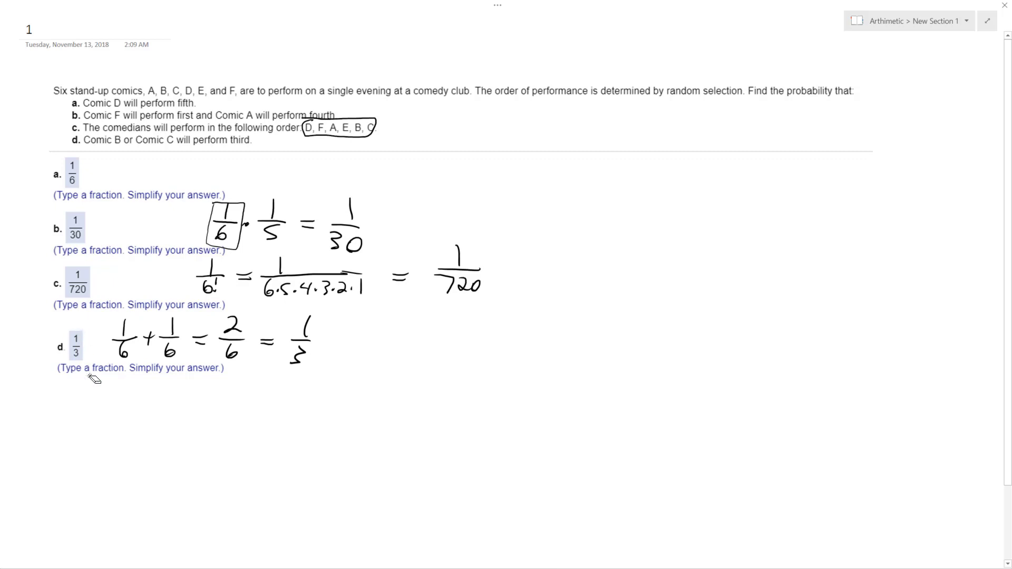